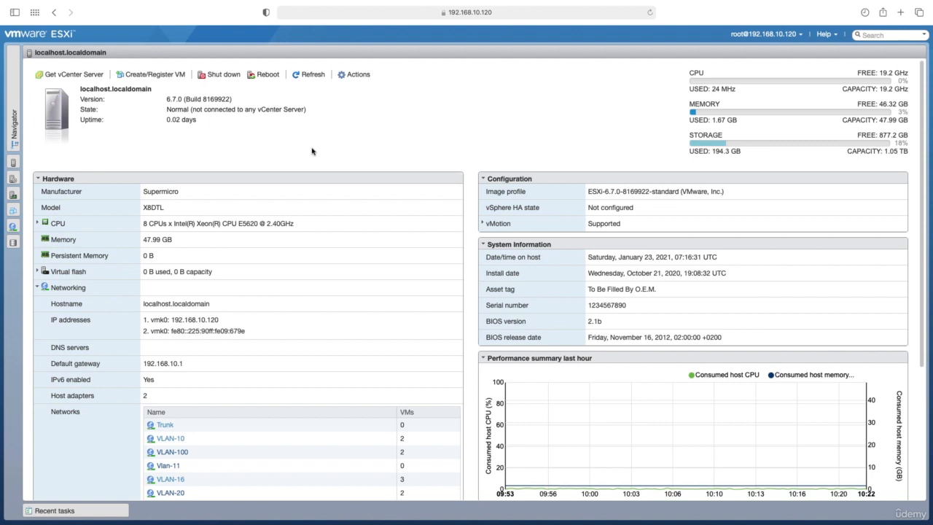
Step: Create a virtual machine deployed from an OVF or OVA file and name it PA-VM-v10
{"action": "left_click", "coordinate": [160, 75]}
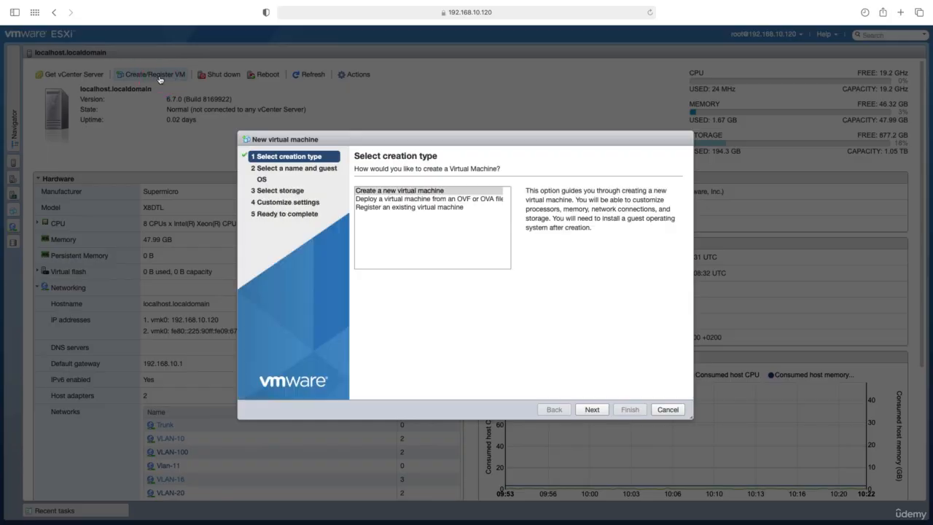
{"action": "left_click", "coordinate": [393, 200]}
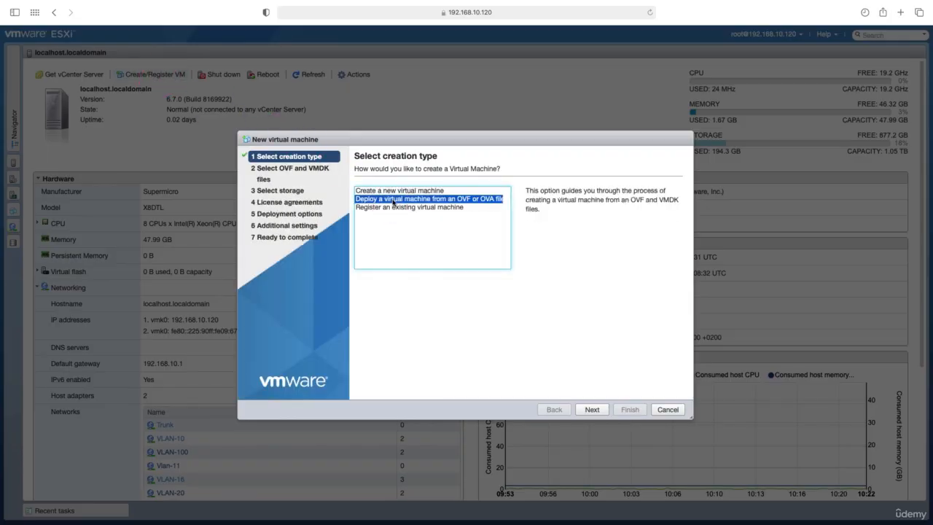
{"action": "left_click", "coordinate": [590, 409]}
{"action": "left_click", "coordinate": [512, 323]}
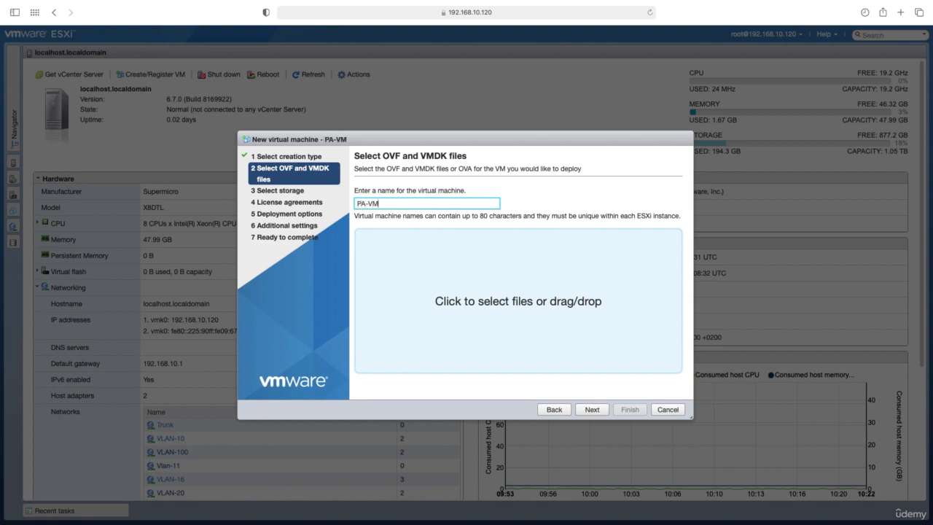
{"action": "type", "text": "PA-VM-v10"}
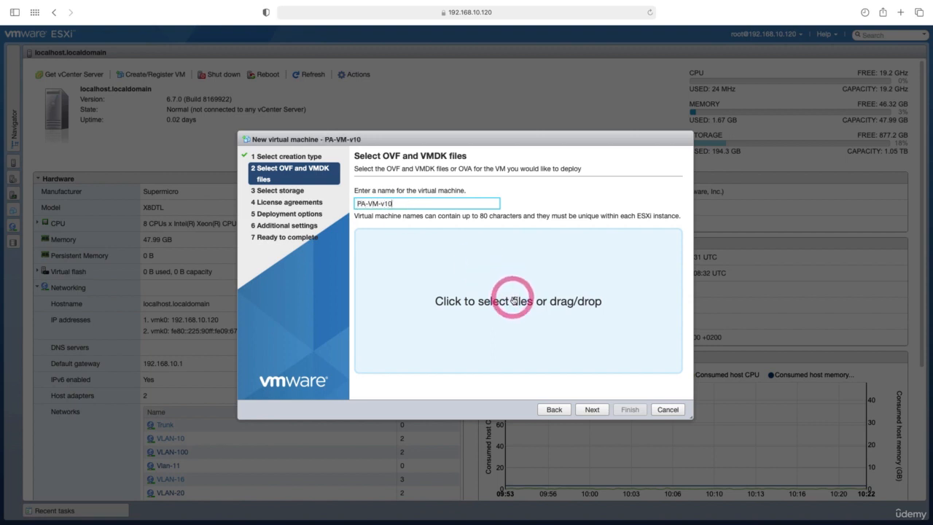
Step: Choose PA-VM-ESX-10.0.0.ova as the deployment file and DS-SSD as the datastore
{"action": "left_click", "coordinate": [513, 300]}
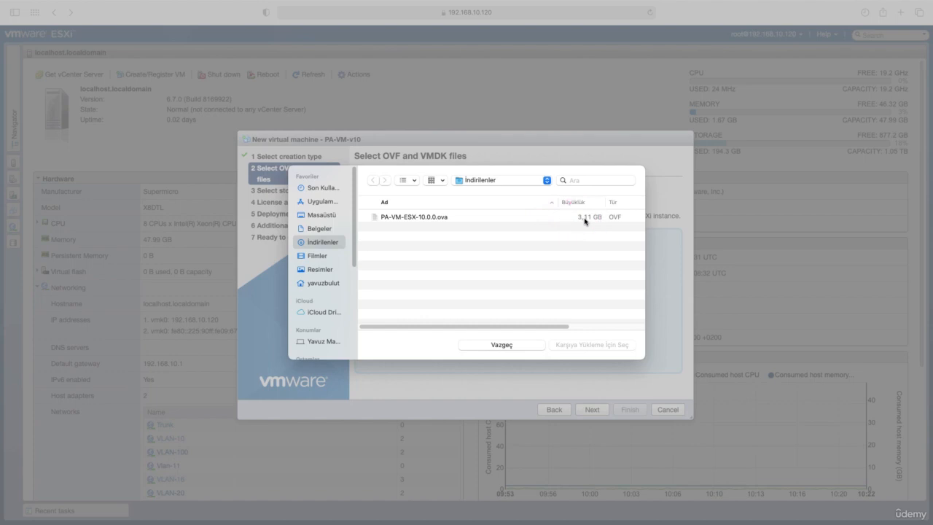
{"action": "left_click", "coordinate": [415, 217]}
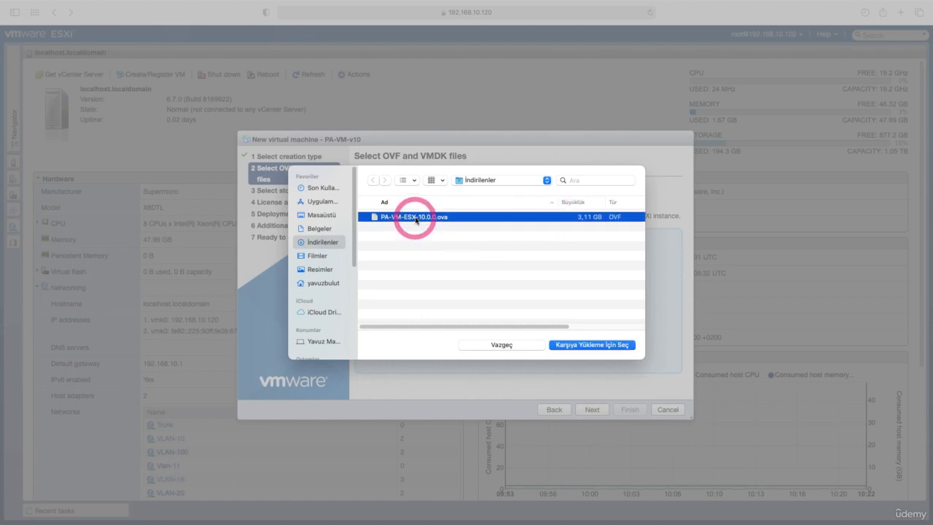
{"action": "left_click", "coordinate": [600, 344]}
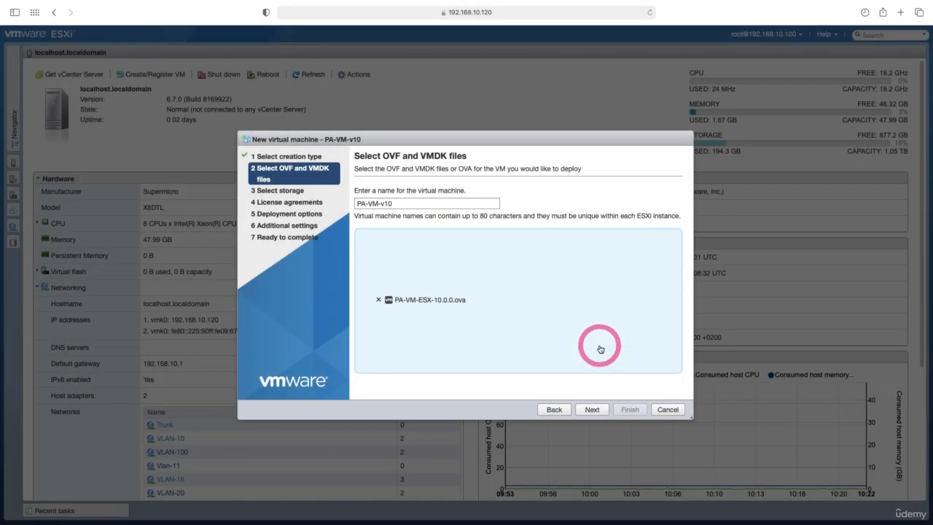
{"action": "left_click", "coordinate": [595, 412]}
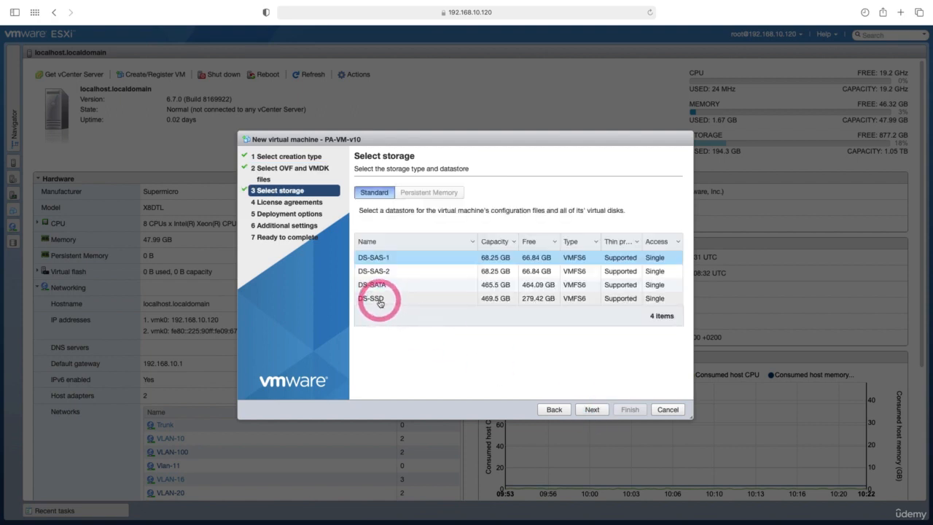
{"action": "left_click", "coordinate": [379, 303]}
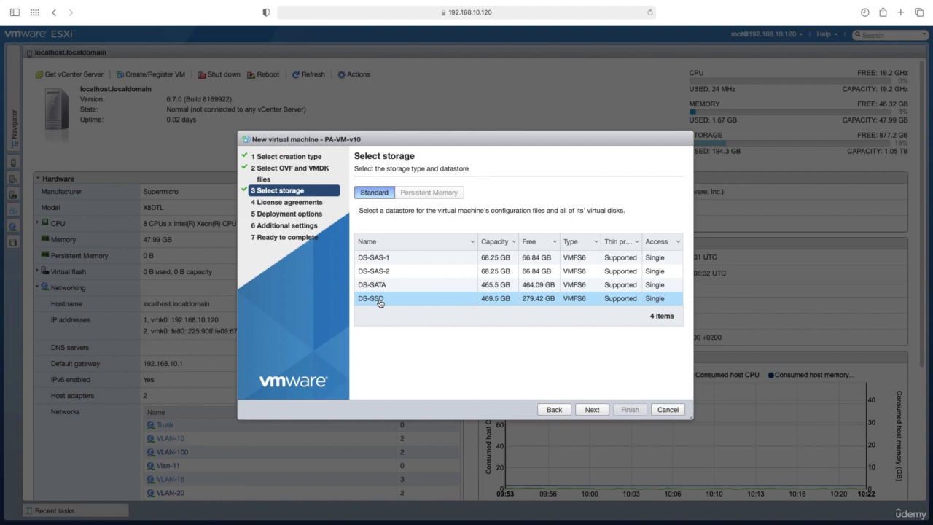
{"action": "left_click", "coordinate": [592, 409]}
Step: Turn off automatic power-on in the deployment options and finish the new virtual machine wizard
{"action": "left_click", "coordinate": [412, 197]}
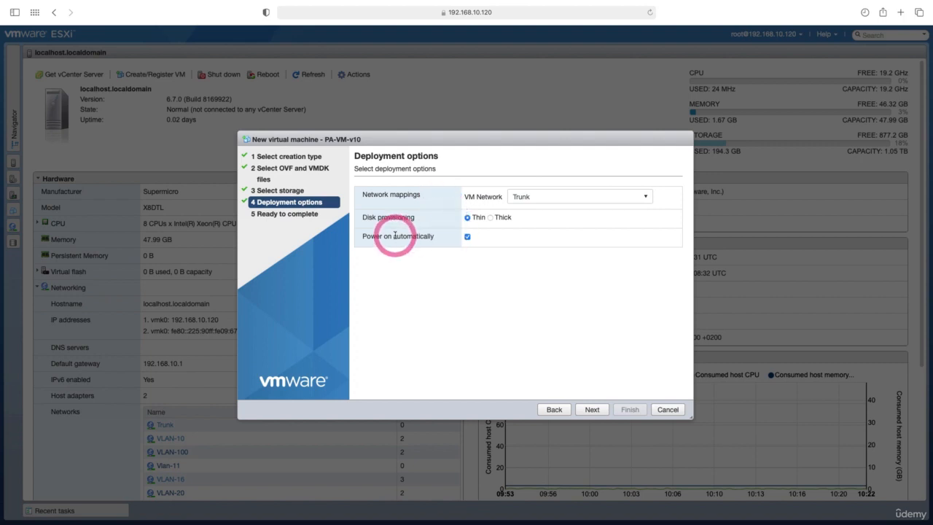
{"action": "left_click", "coordinate": [467, 237]}
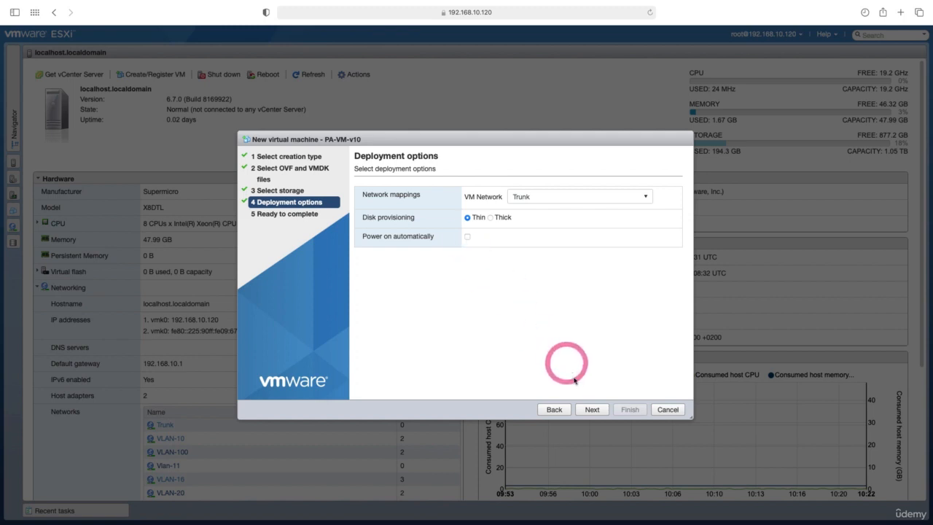
{"action": "left_click", "coordinate": [592, 409]}
{"action": "left_click", "coordinate": [621, 410]}
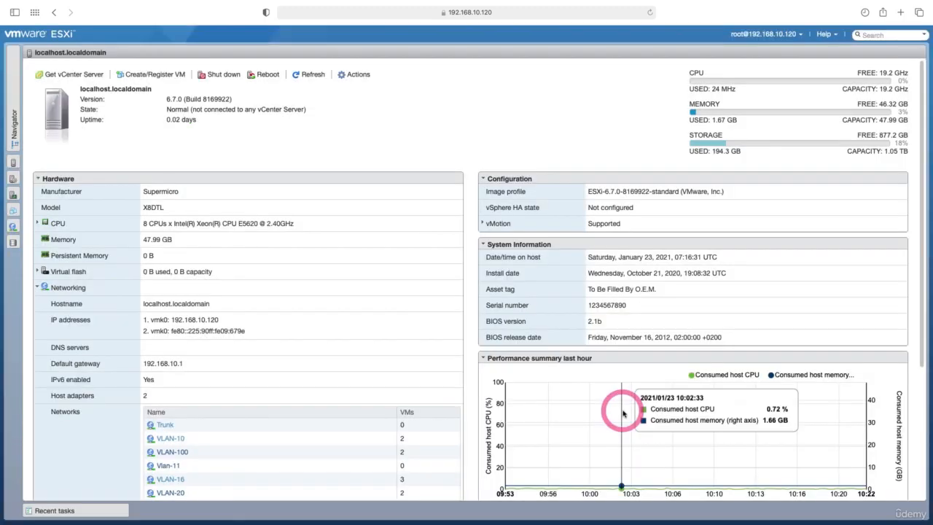
Step: Edit the settings of the PA-VM-v10 virtual machine and connect Network Adapter 1 to VLAN-10
{"action": "left_click", "coordinate": [113, 509]}
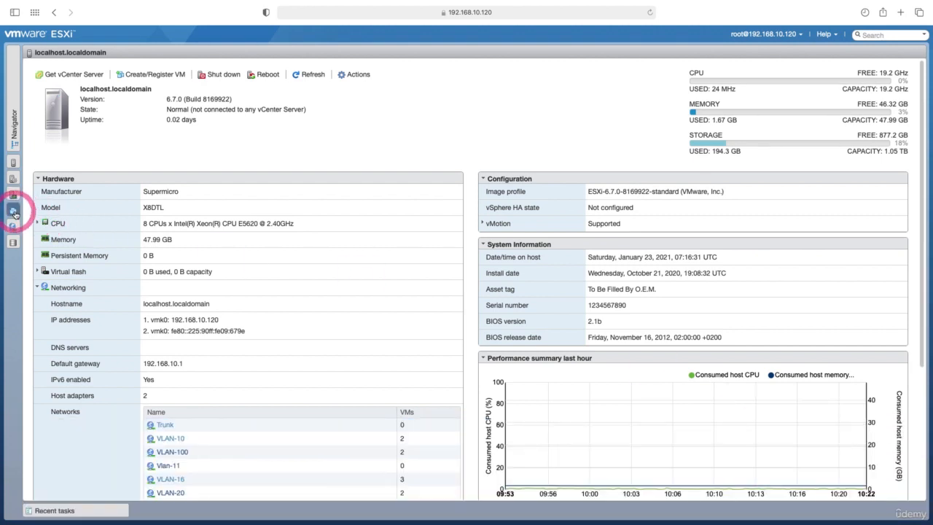
{"action": "left_click", "coordinate": [14, 212]}
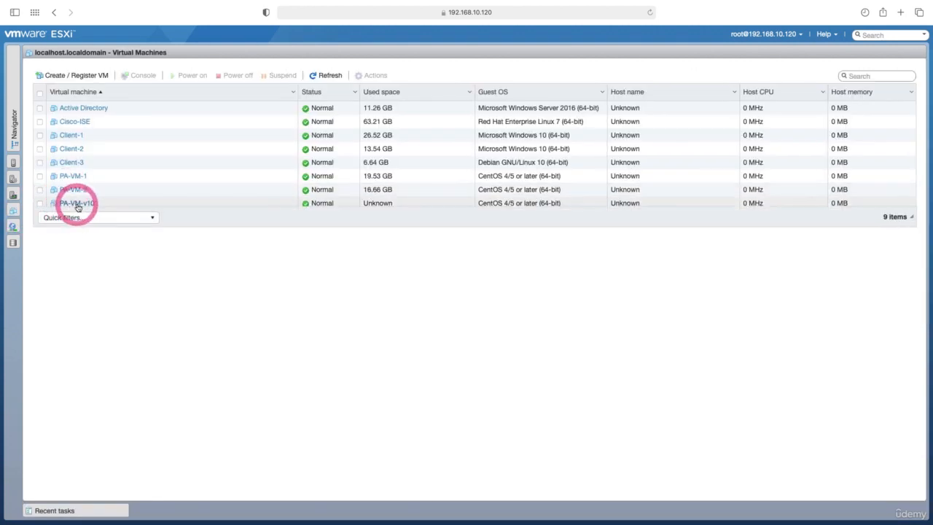
{"action": "right_click", "coordinate": [83, 204]}
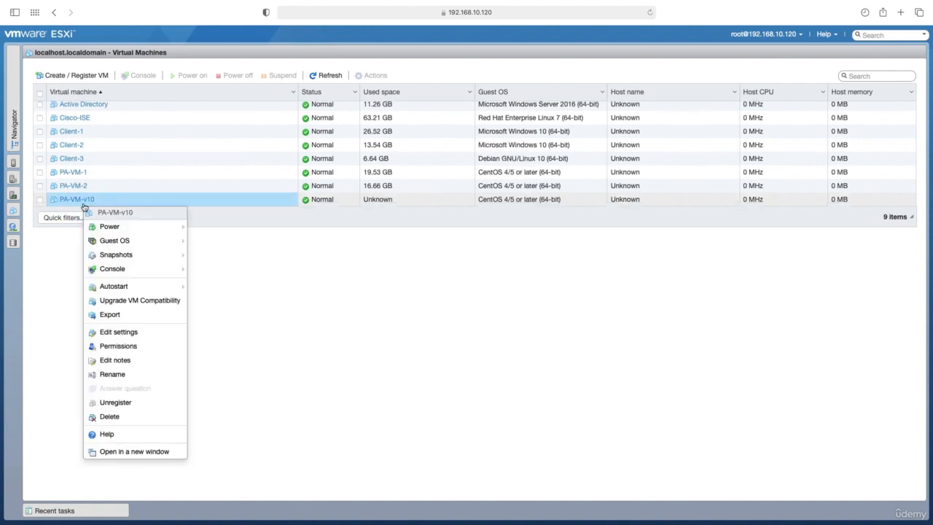
{"action": "left_click", "coordinate": [132, 334]}
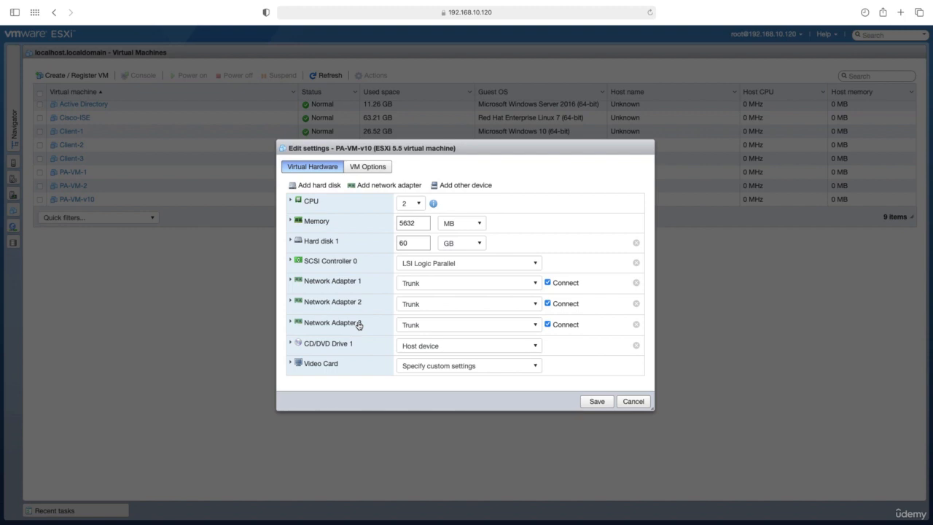
{"action": "left_click", "coordinate": [431, 287]}
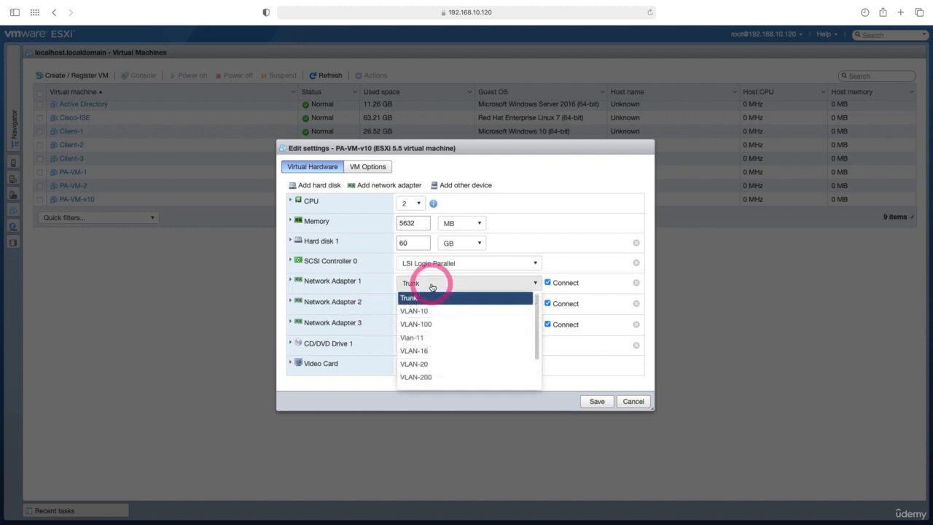
{"action": "left_click", "coordinate": [437, 309]}
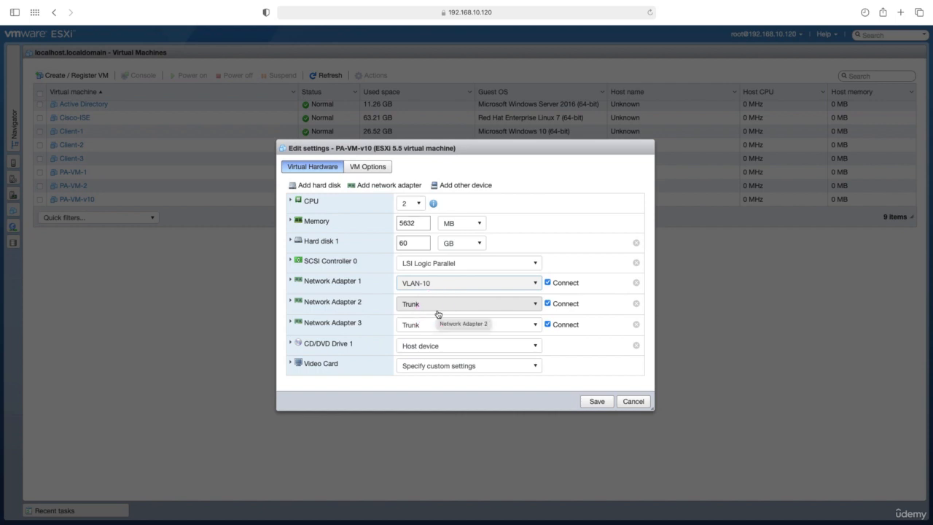
Step: Connect Network Adapter 2 to VLAN-200 and Network Adapter 3 to VLAN-16
{"action": "left_click", "coordinate": [366, 304]}
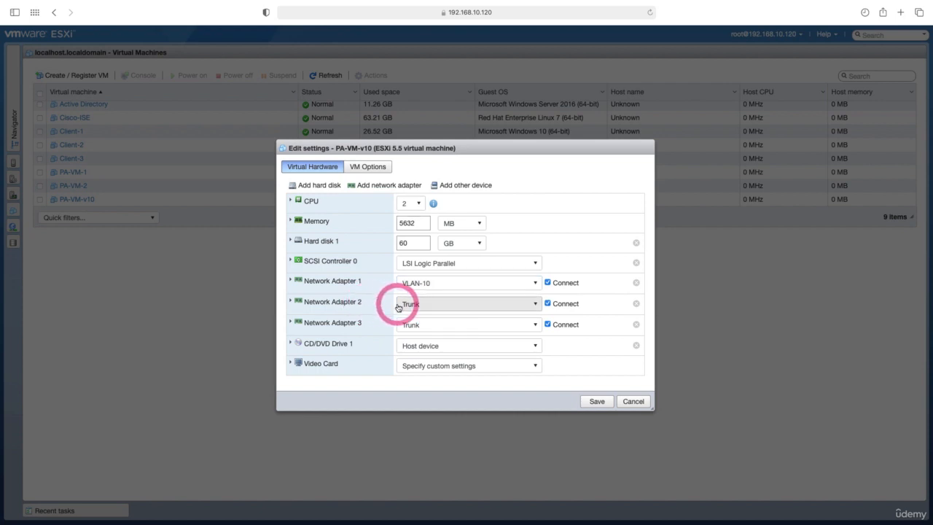
{"action": "left_click", "coordinate": [407, 306]}
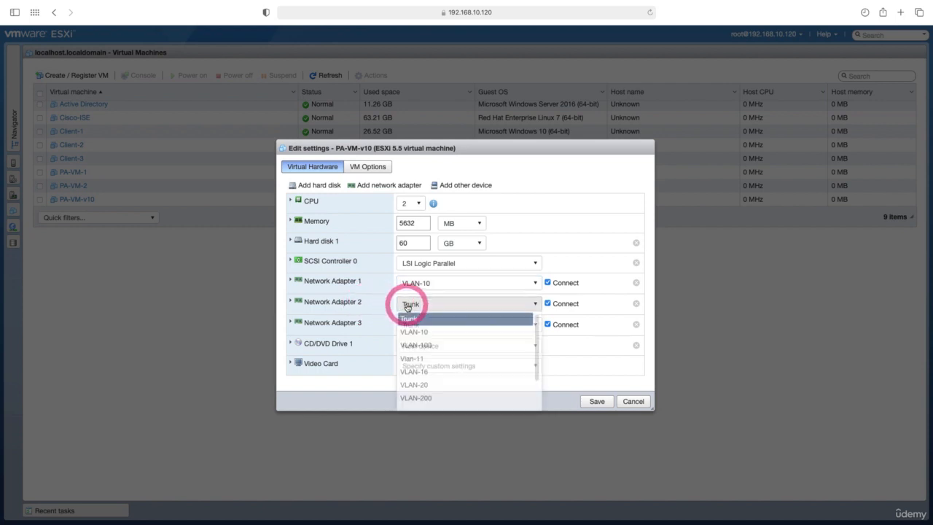
{"action": "left_click", "coordinate": [433, 398]}
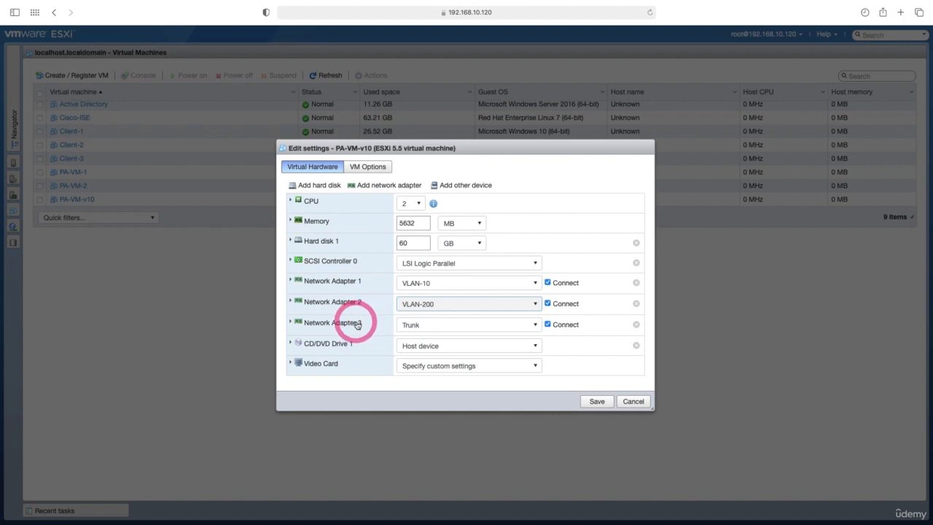
{"action": "left_click", "coordinate": [410, 328]}
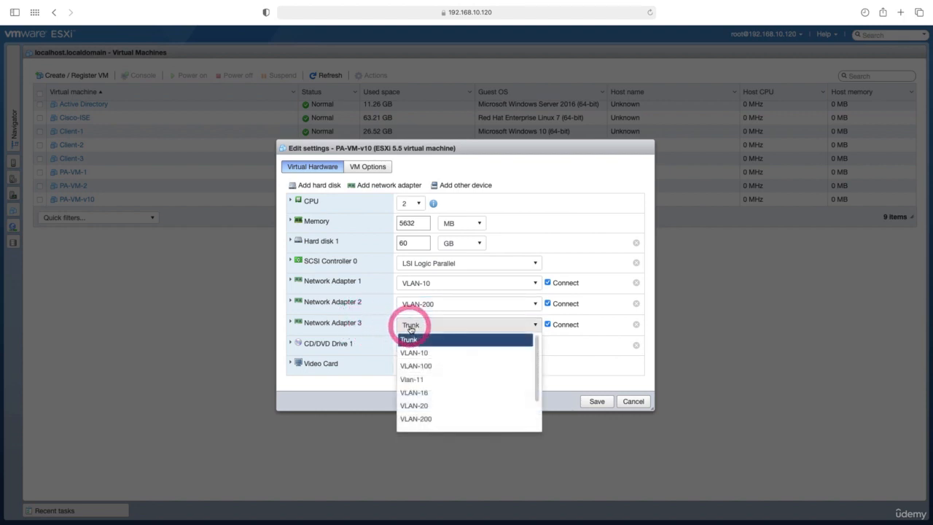
{"action": "left_click", "coordinate": [429, 393]}
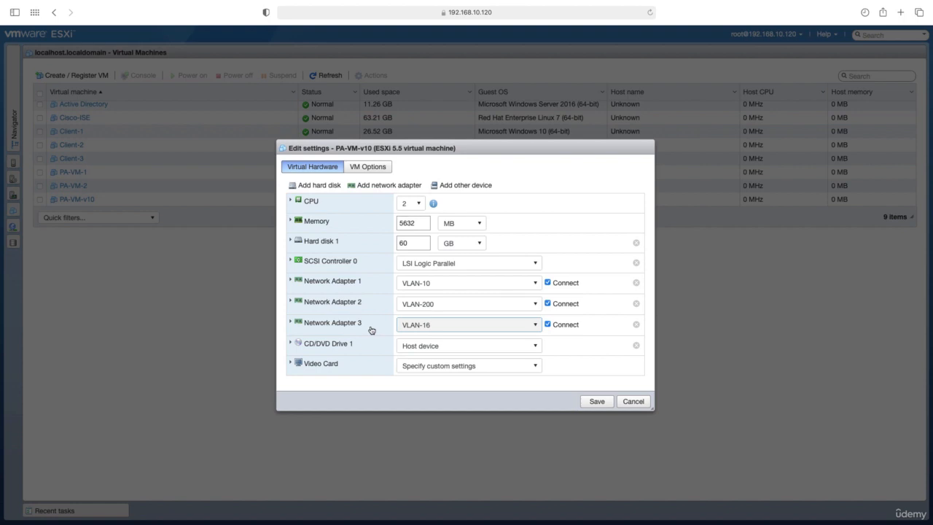
Step: Add a fourth network adapter connected to VLAN-100 and save the virtual machine settings
{"action": "left_click", "coordinate": [386, 187]}
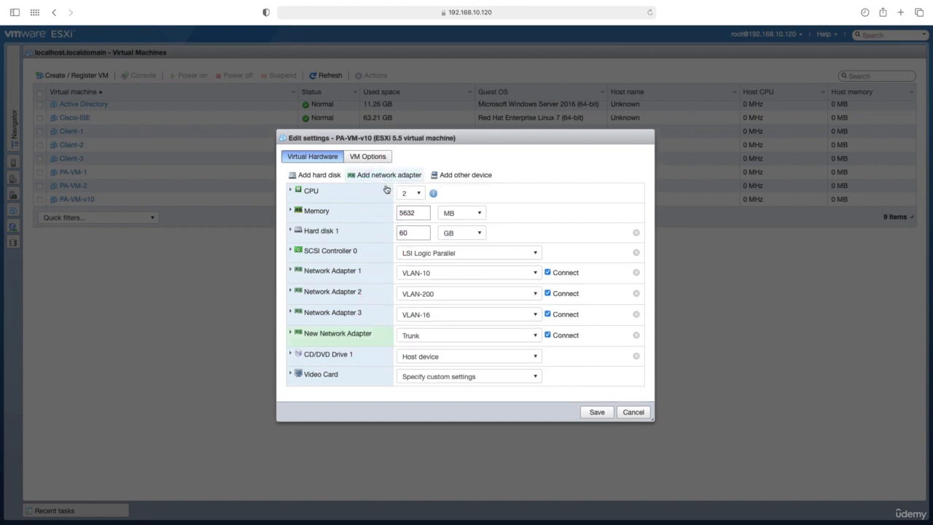
{"action": "left_click", "coordinate": [498, 335]}
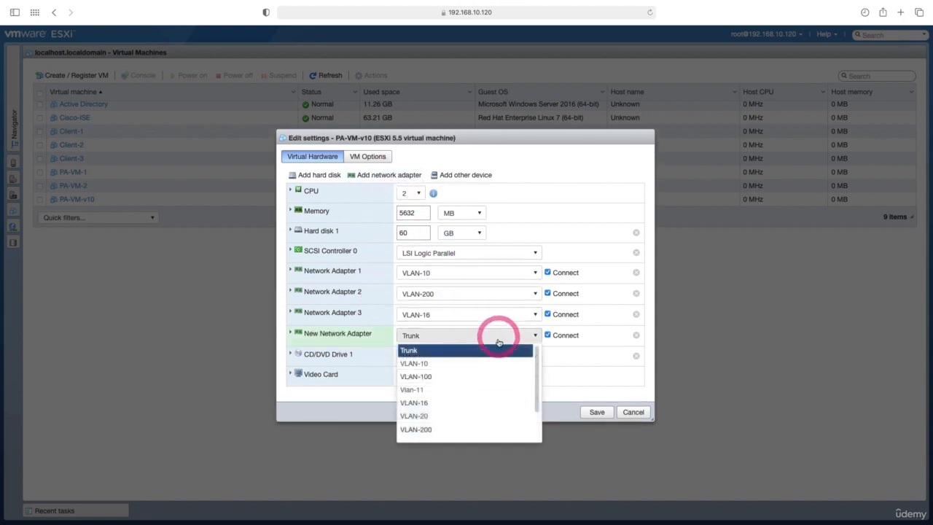
{"action": "left_click", "coordinate": [447, 376]}
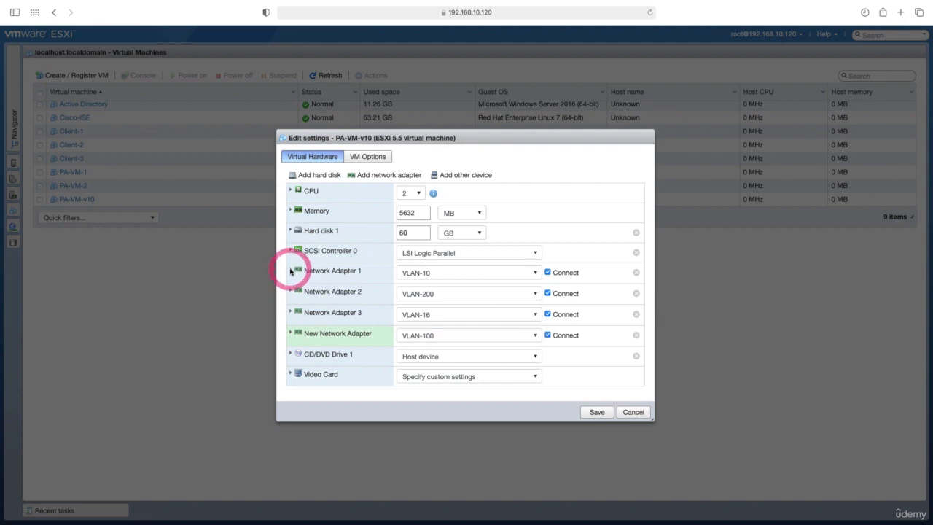
{"action": "left_click", "coordinate": [291, 271]}
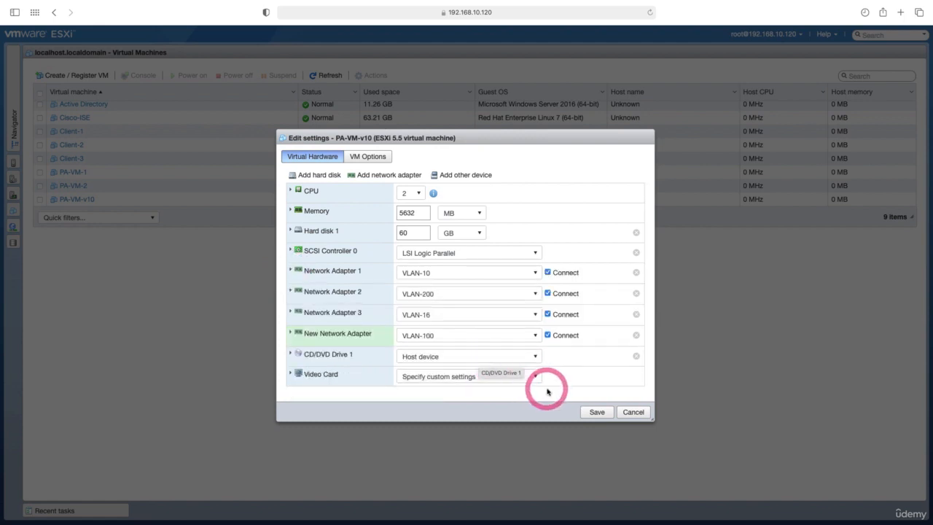
{"action": "left_click", "coordinate": [597, 412]}
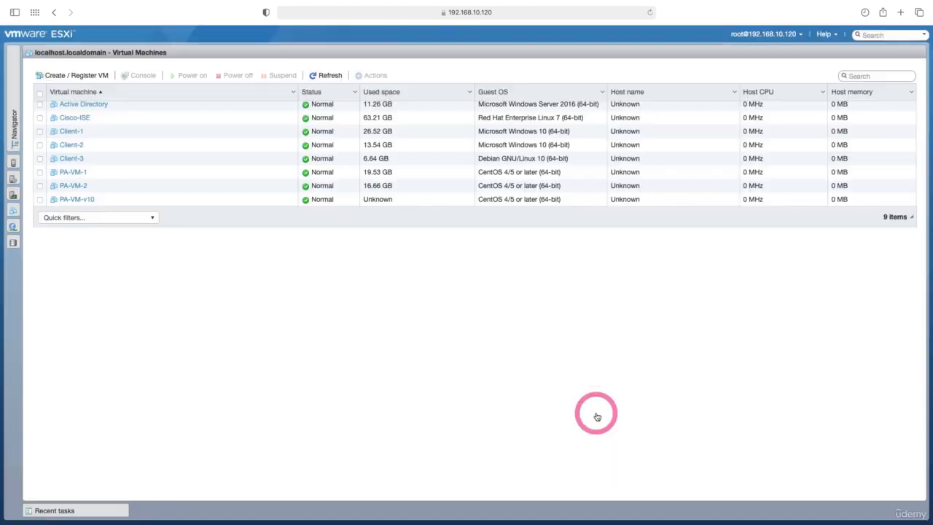
Step: Power on PA-VM-v10 and arrange its console in an enlarged window to follow the boot
{"action": "left_click", "coordinate": [80, 199]}
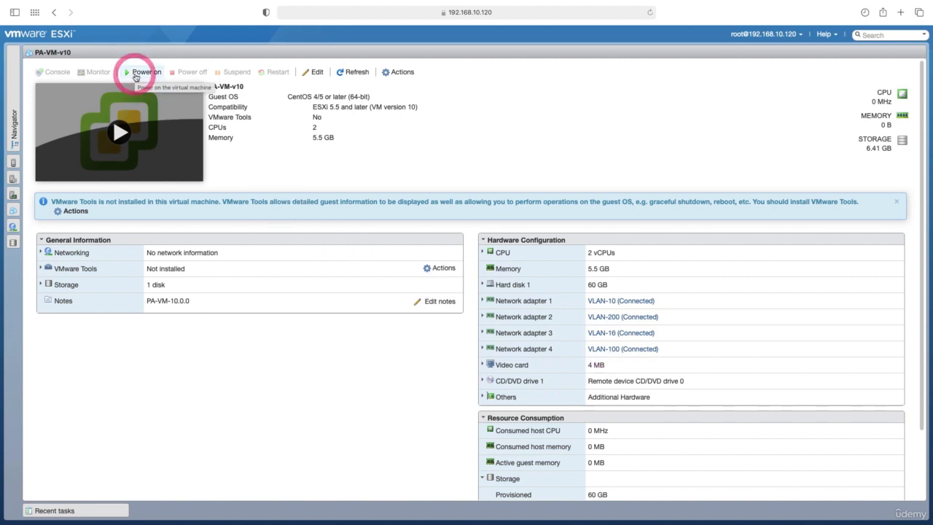
{"action": "left_click", "coordinate": [134, 73]}
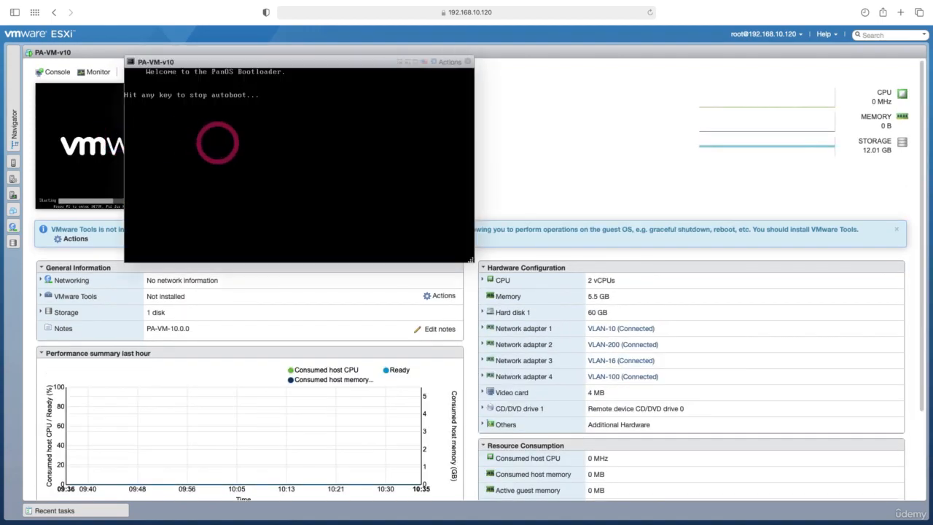
{"action": "left_click_drag", "start_coordinate": [299, 62], "coordinate": [374, 104]}
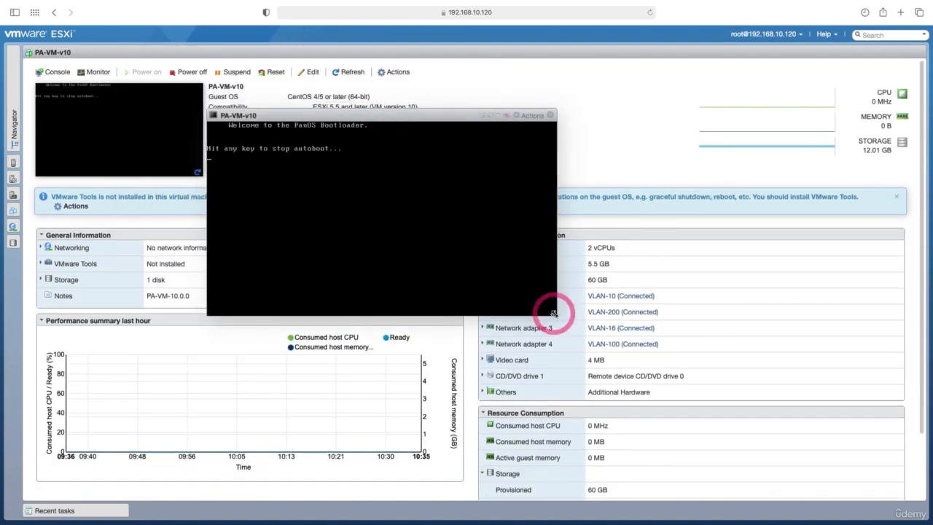
{"action": "left_click_drag", "start_coordinate": [552, 313], "coordinate": [806, 452]}
{"action": "left_click_drag", "start_coordinate": [489, 112], "coordinate": [469, 87]}
{"action": "left_click", "coordinate": [539, 292]}
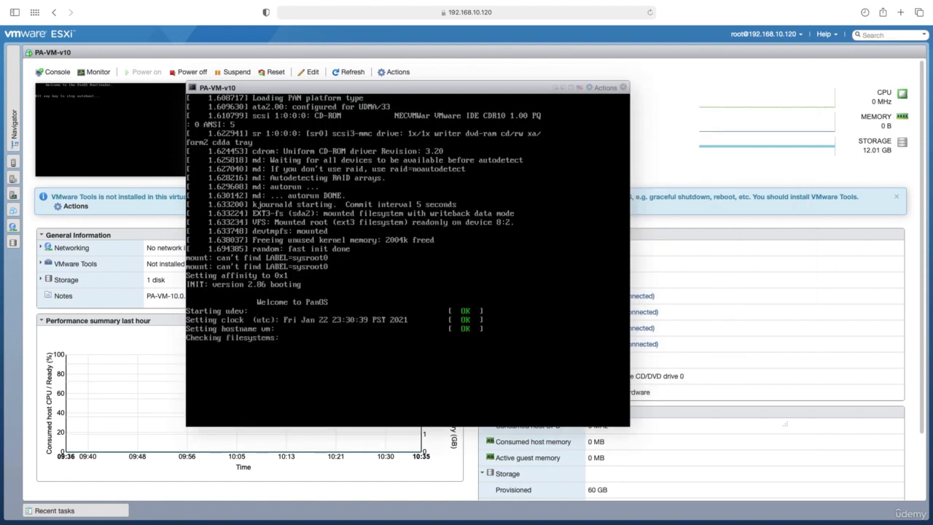
{"action": "left_click_drag", "start_coordinate": [406, 88], "coordinate": [444, 70]}
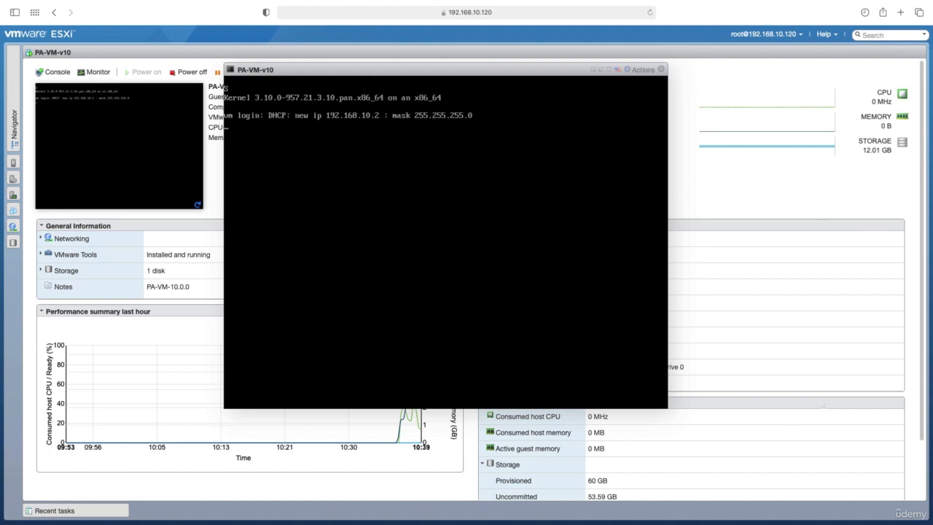
Step: Log in to the PA-VM-v10 console with the username admin and the account password
{"action": "left_click", "coordinate": [277, 167]}
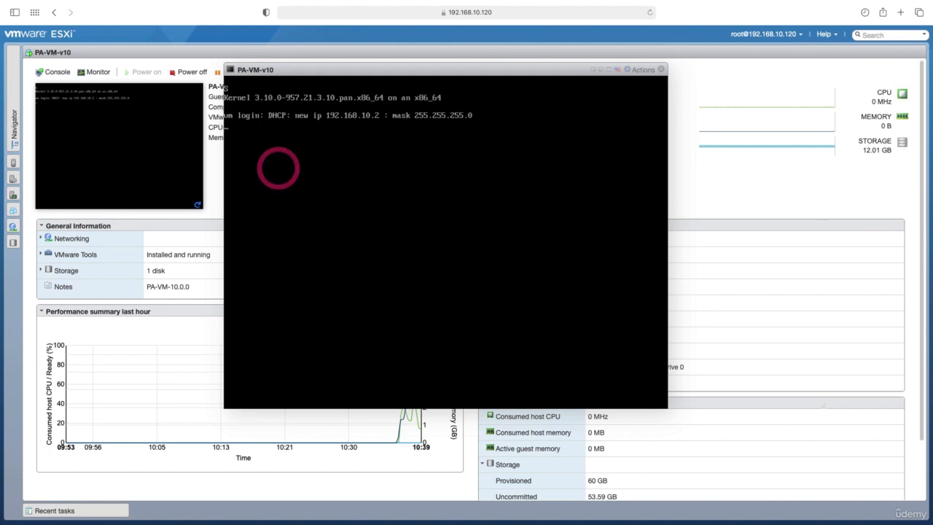
{"action": "type", "text": "admin"}
{"action": "key", "text": "Return"}
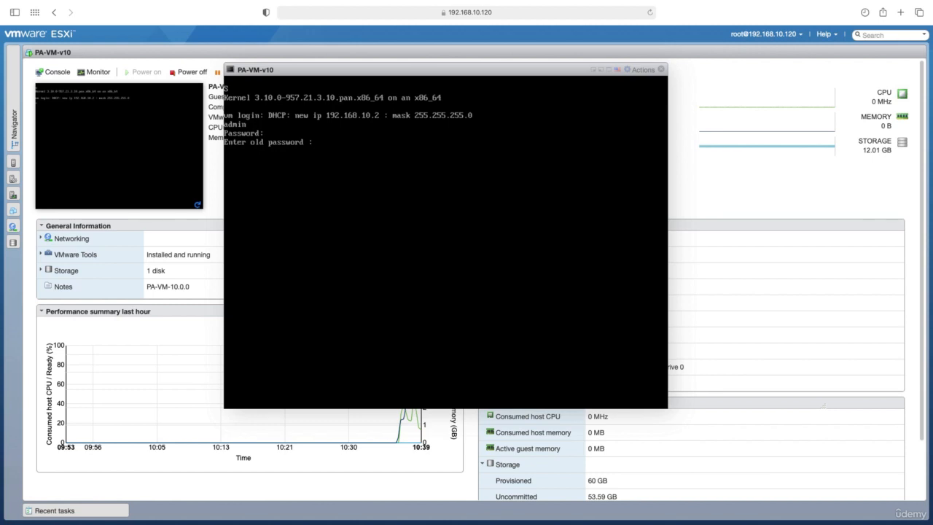
Step: Change the admin account's password by entering the old password, the new password and its confirmation
{"action": "key", "text": "Return"}
{"action": "key", "text": "Return"}
{"action": "key", "text": "Return"}
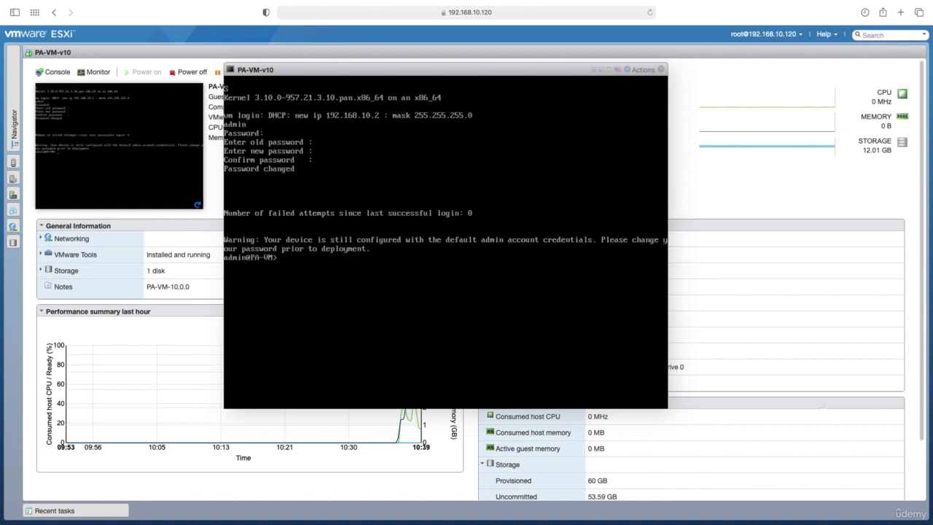
Step: Enter configuration mode and set the system IP address to 192.168.10.200 with netmask 255.255.255.0 and type static
{"action": "type", "text": "configure"}
{"action": "key", "text": "Return"}
{"action": "type", "text": "s"}
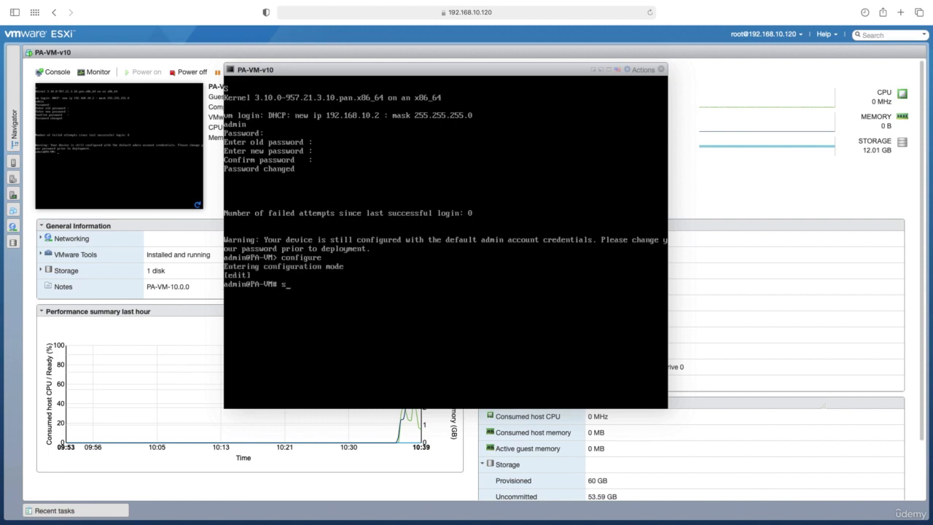
{"action": "type", "text": "et deviceconfig system"}
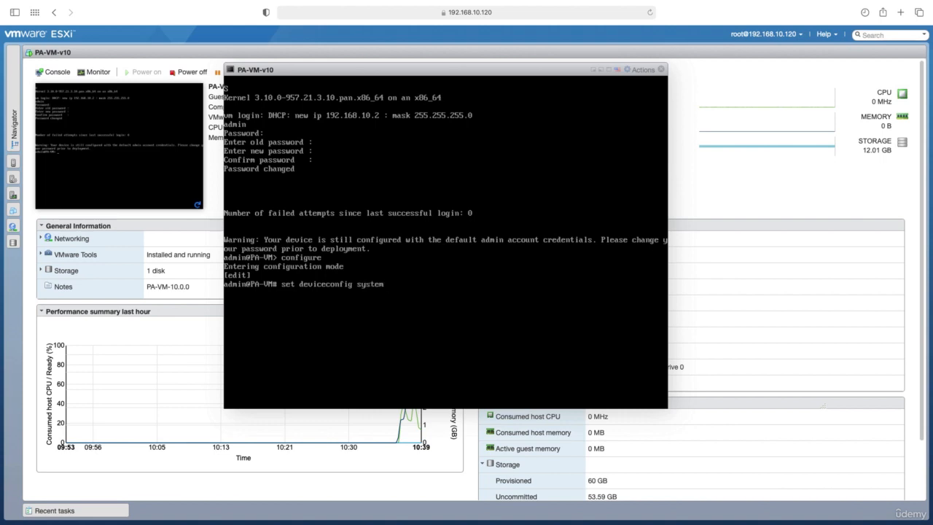
{"action": "type", "text": " ip-address 192.168.10.200"}
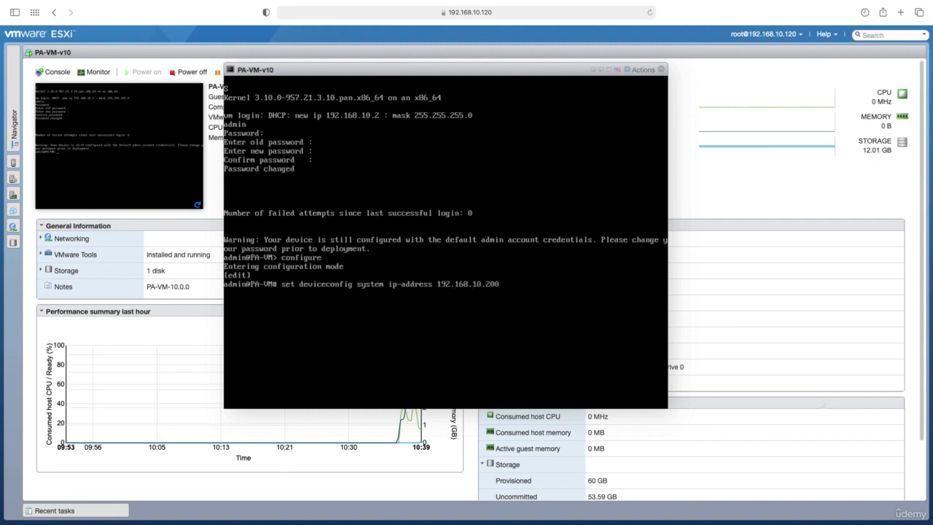
{"action": "type", "text": " netmask"}
{"action": "type", "text": "255.255.255.0"}
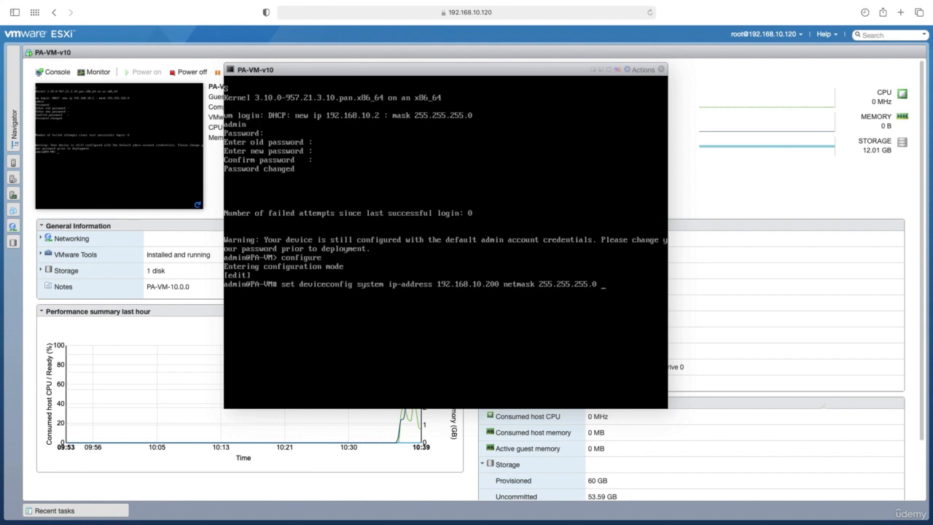
{"action": "type", "text": "type static"}
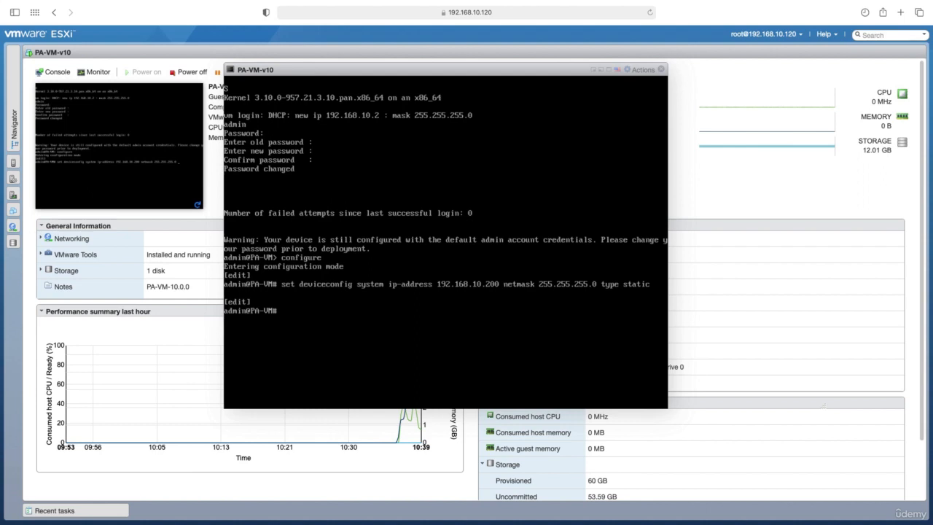
Step: Set the device's system default gateway to 192.168.10.1
{"action": "type", "text": "set deviceconfig system de"}
{"action": "key", "text": "question"}
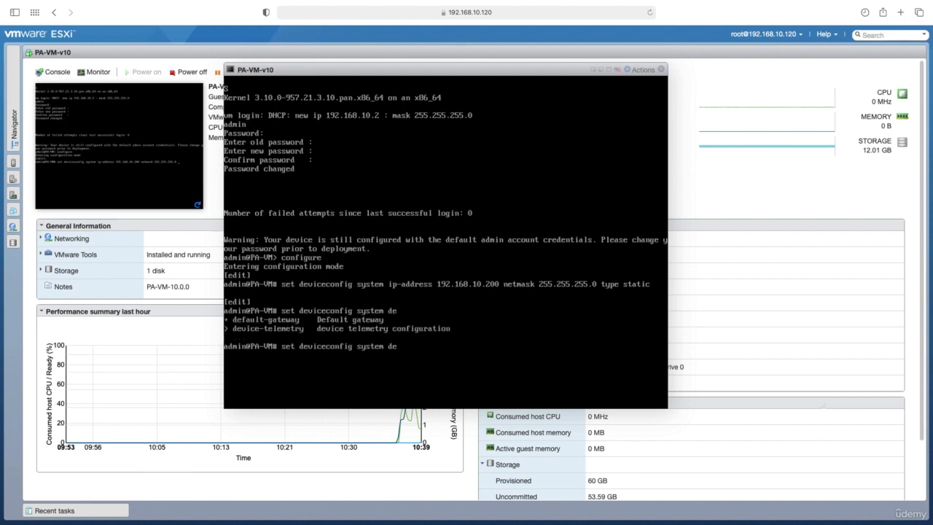
{"action": "type", "text": "f"}
{"action": "key", "text": "Tab"}
{"action": "type", "text": "192.168.10.1"}
{"action": "key", "text": "Return"}
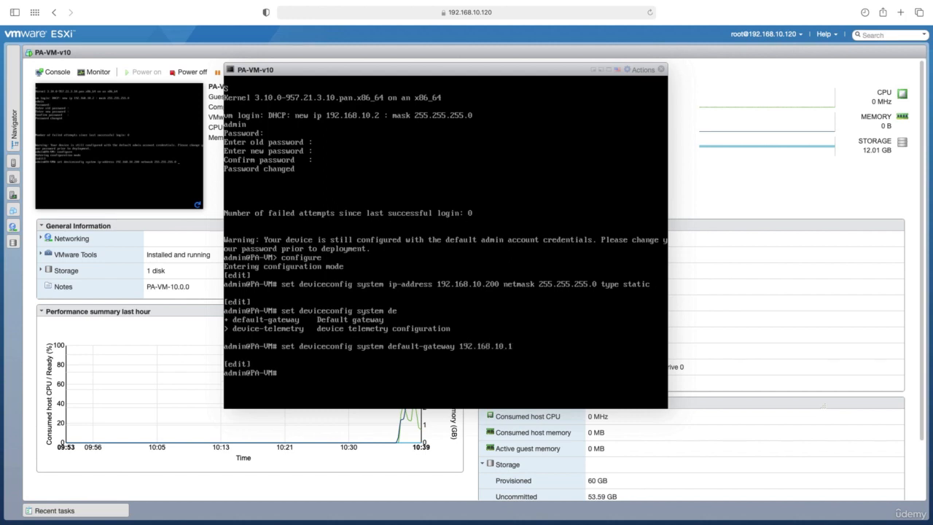
Step: Set the system DNS servers to primary 8.8.8.8 and secondary 8.8.4.4
{"action": "type", "text": "set deviceconfig system"}
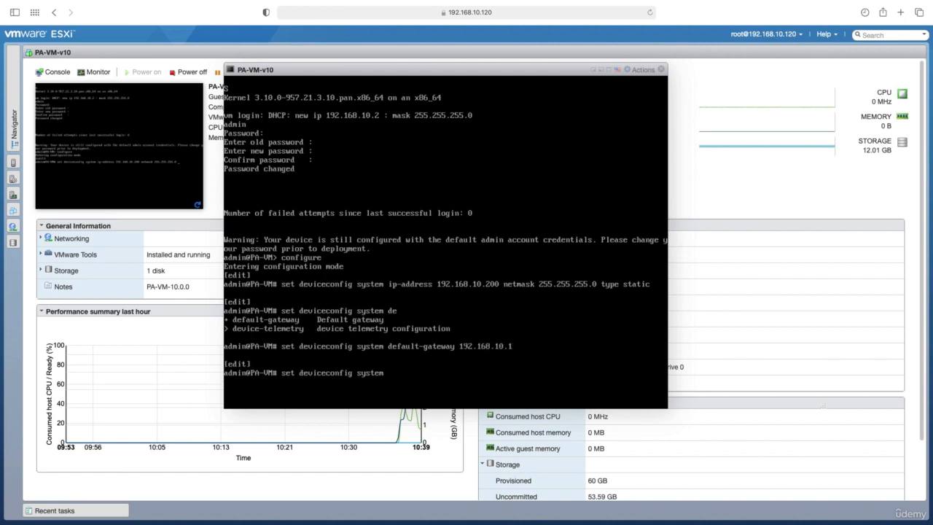
{"action": "type", "text": " dn"}
{"action": "key", "text": "Tab"}
{"action": "type", "text": "ser"}
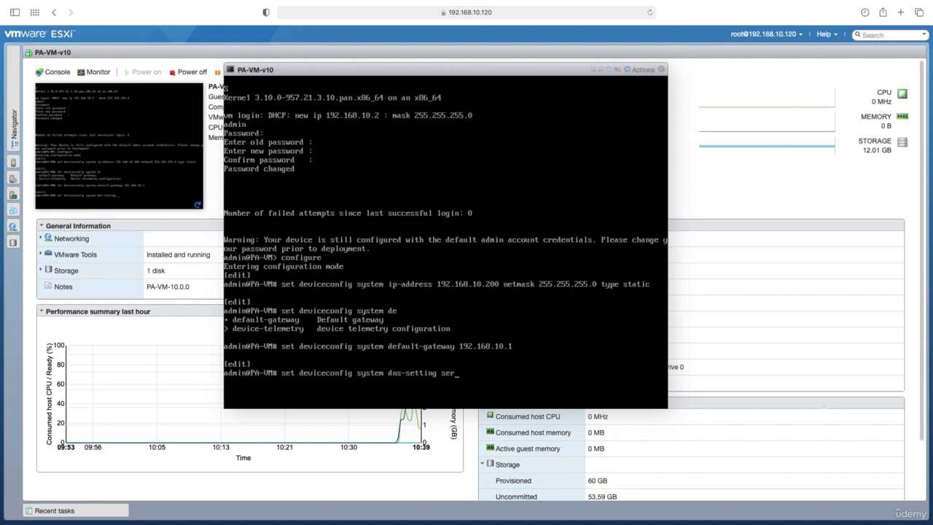
{"action": "key", "text": "Tab"}
{"action": "key", "text": "Tab"}
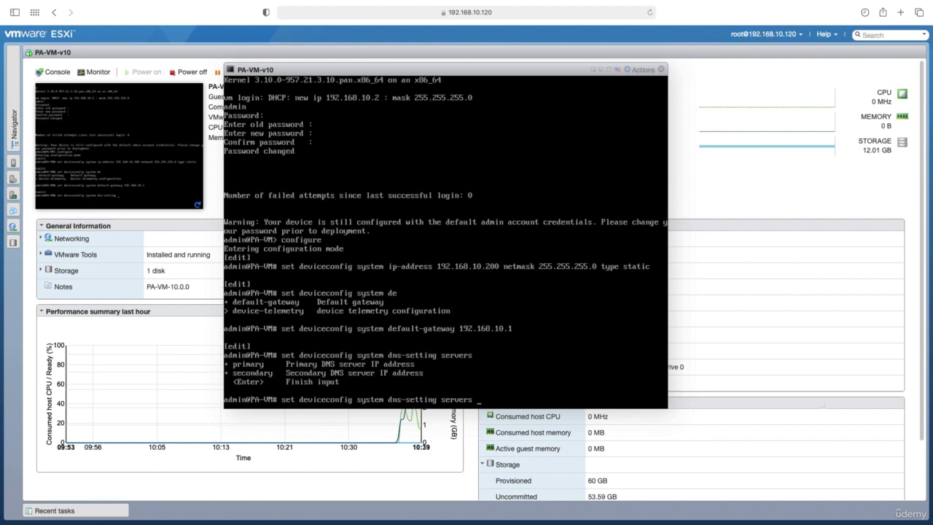
{"action": "type", "text": "primary 8.8.8.8 secondary"}
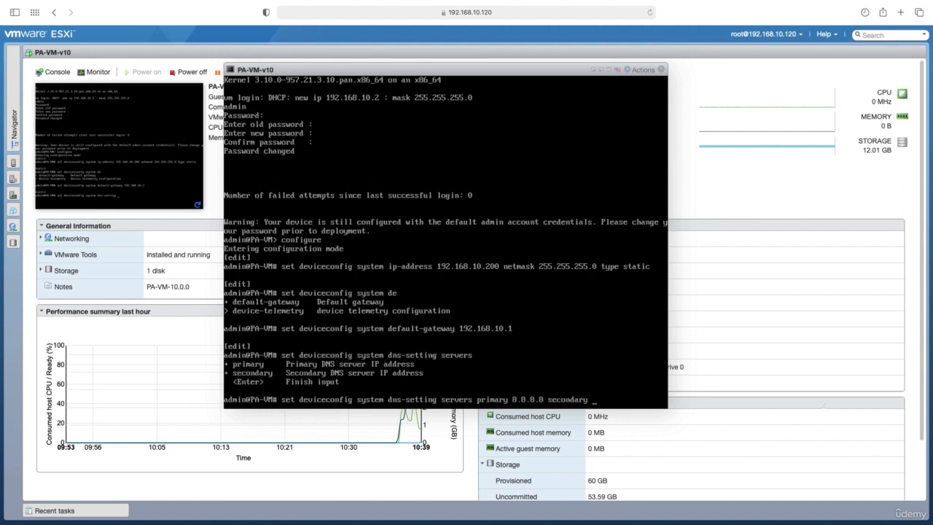
{"action": "type", "text": " 8.8."}
{"action": "type", "text": "4.4"}
{"action": "key", "text": "Return"}
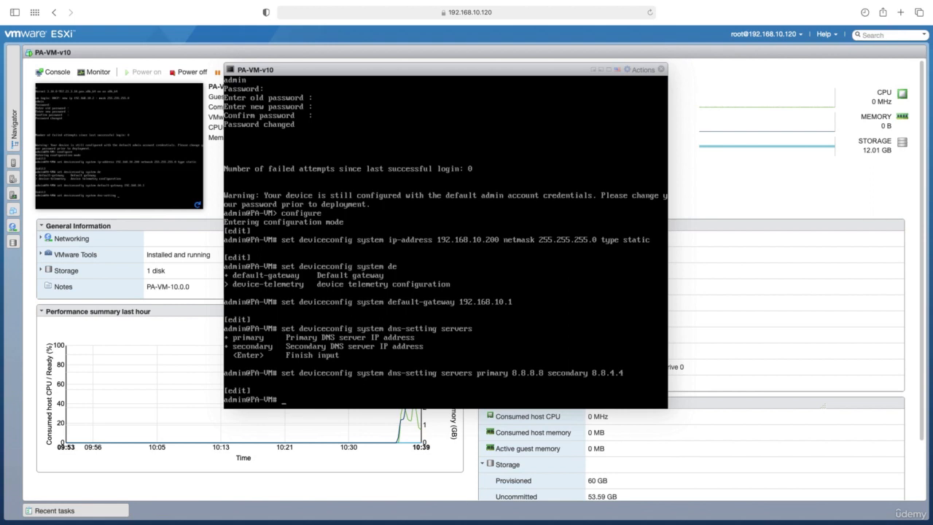
Step: Commit the firewall configuration and save it with save config
{"action": "type", "text": "commit"}
{"action": "key", "text": "Return"}
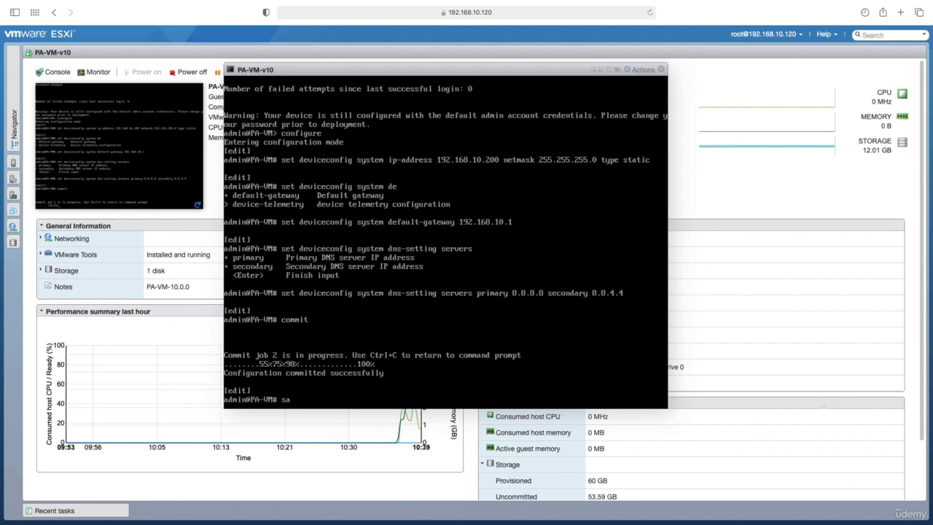
{"action": "type", "text": "config"}
{"action": "key", "text": "Return"}
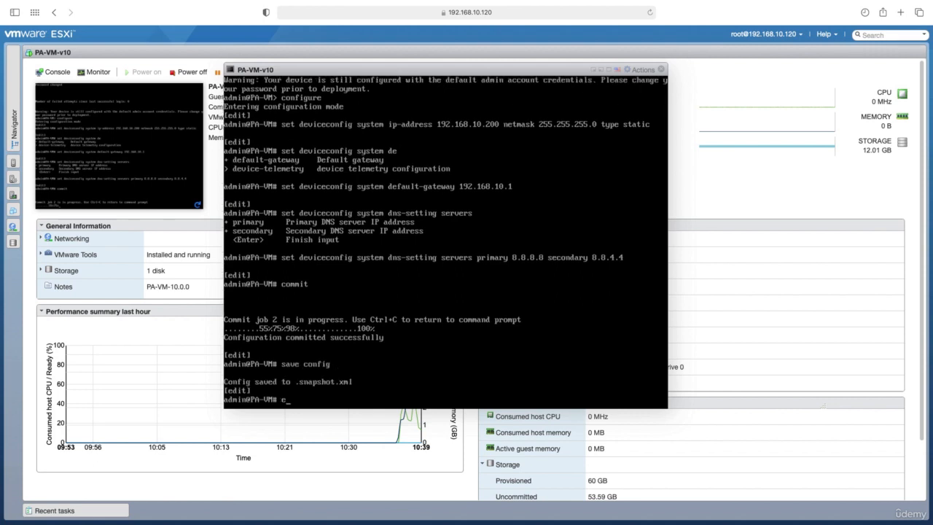
Step: Exit configuration mode and show the management interface details to check its IP settings
{"action": "type", "text": "exit"}
{"action": "key", "text": "Return"}
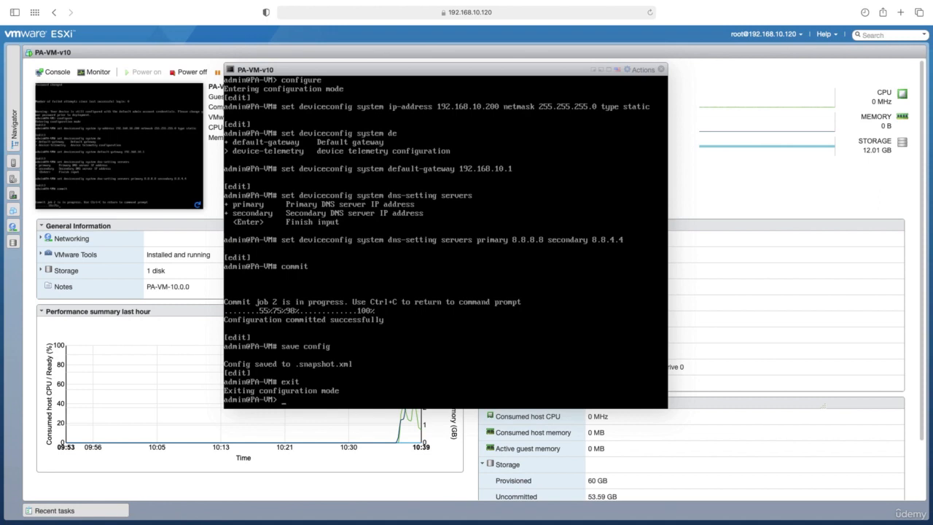
{"action": "type", "text": "show interface management"}
{"action": "key", "text": "Return"}
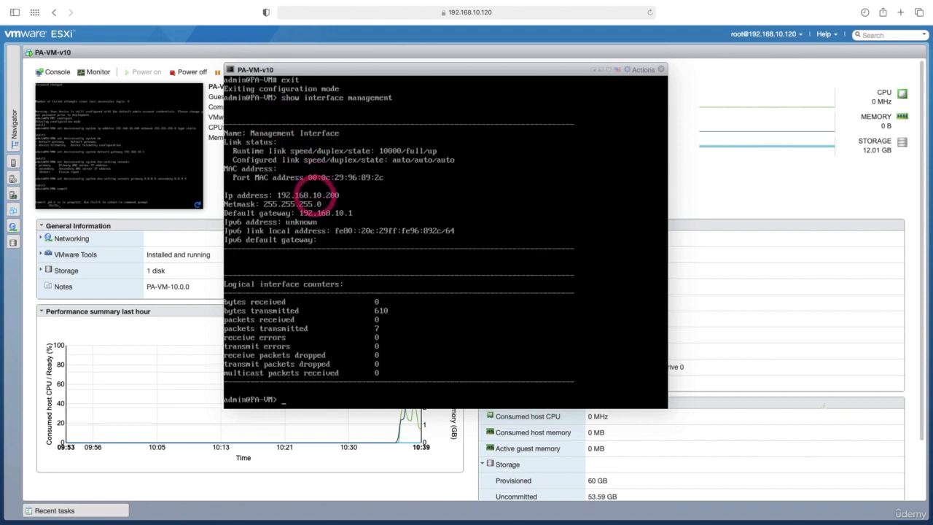